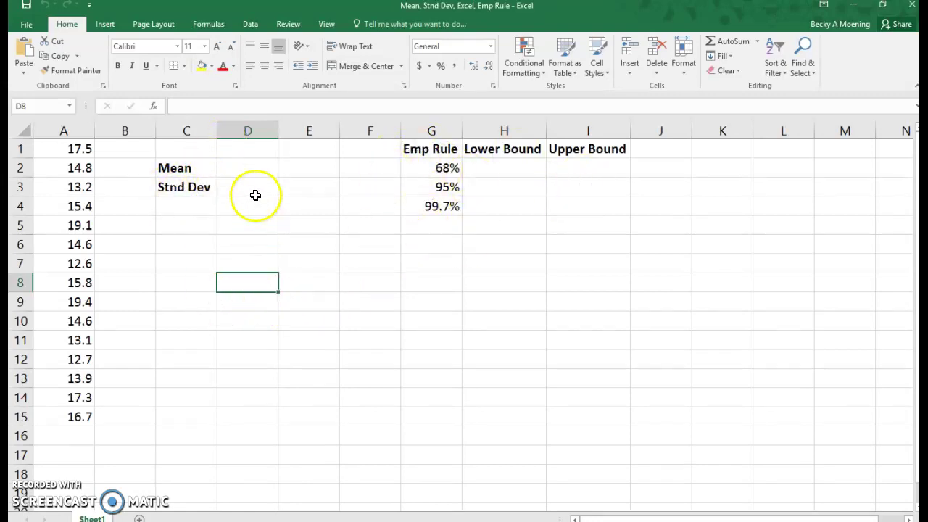
- Enter =AVERAGE(A1:A15) in D2 beside Mean, giving 15.38
click(247, 167)
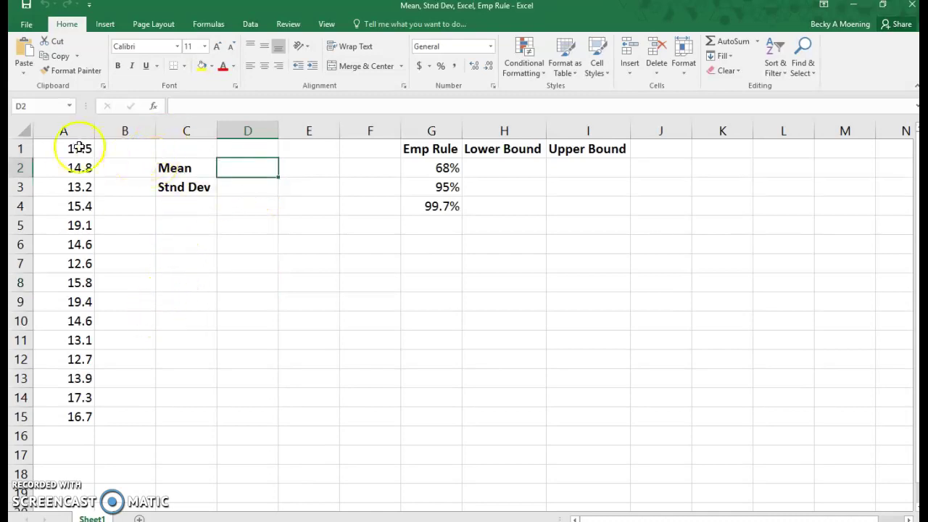
drag(78, 148, 56, 418)
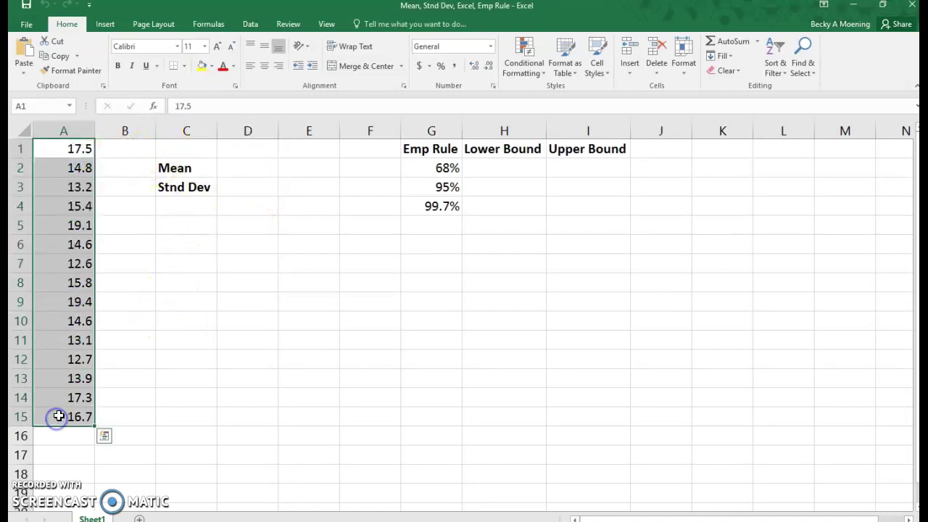
click(129, 202)
click(240, 166)
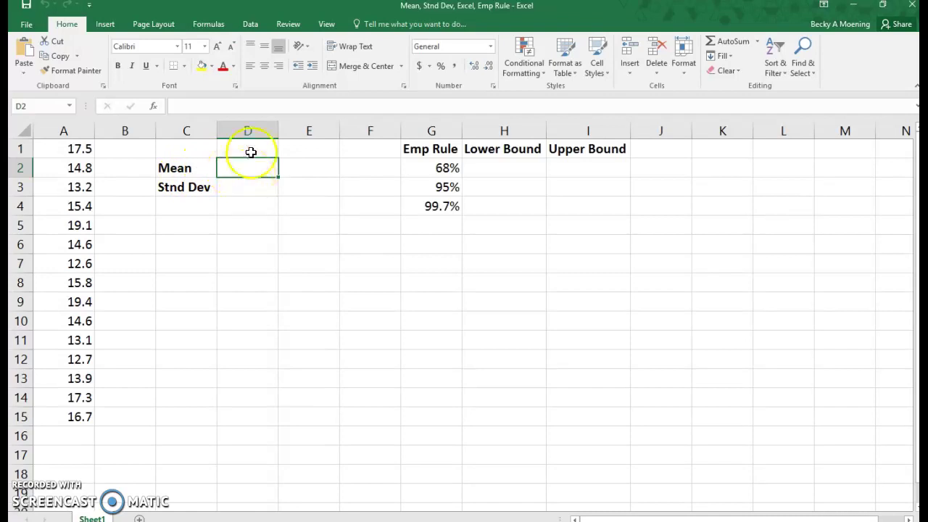
click(208, 25)
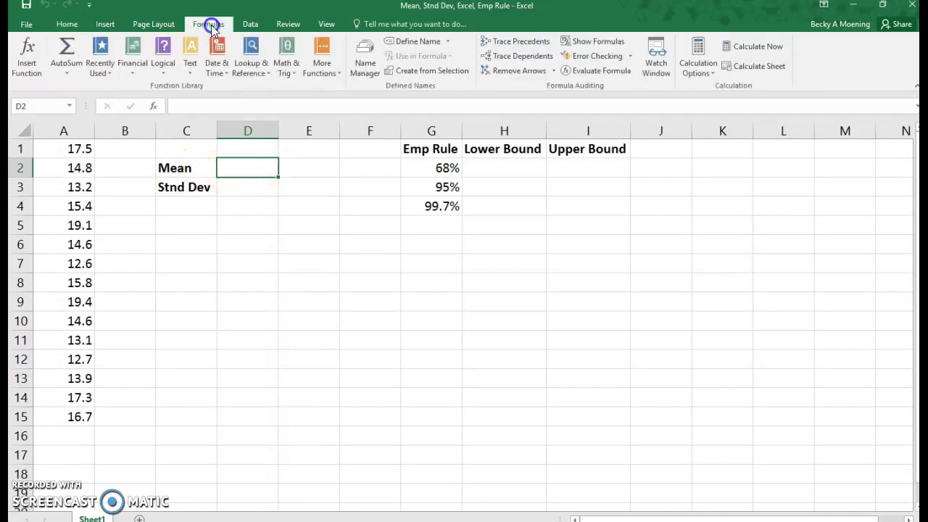
click(323, 73)
mouse_move(339, 86)
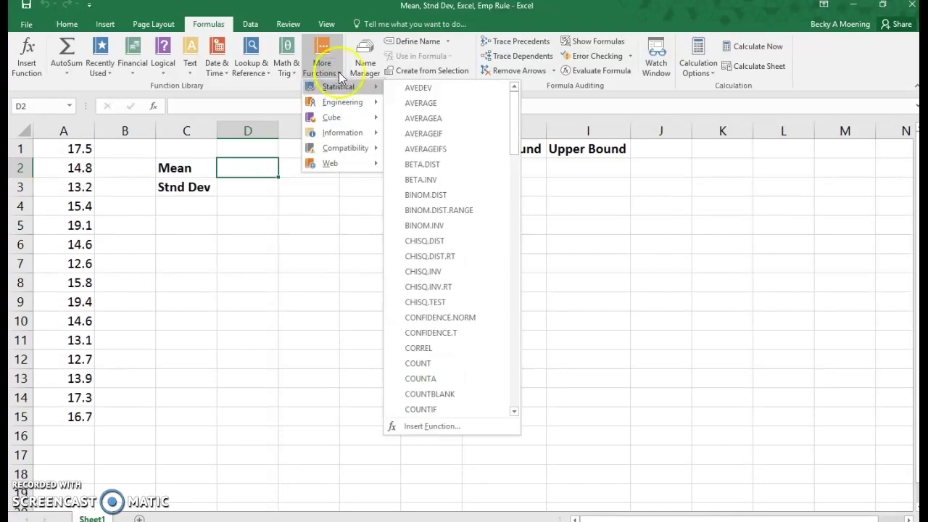
click(435, 103)
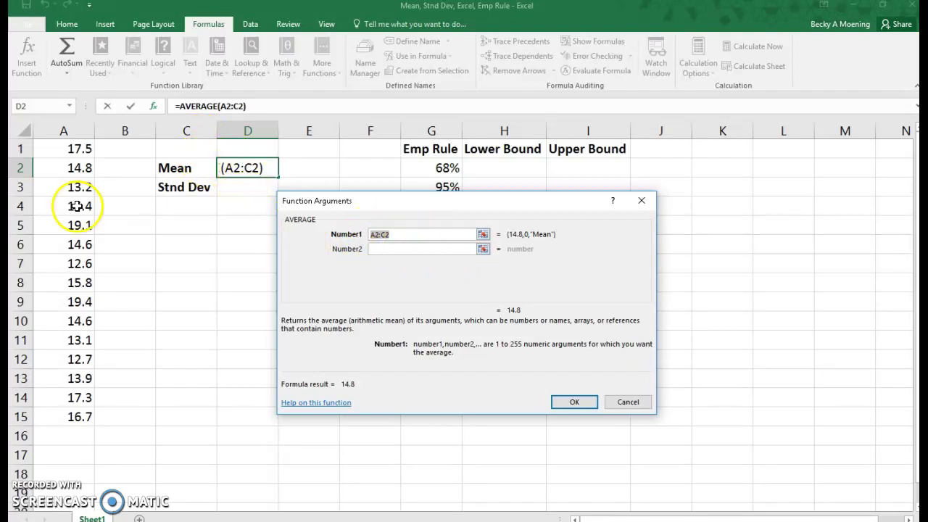
drag(55, 150, 62, 416)
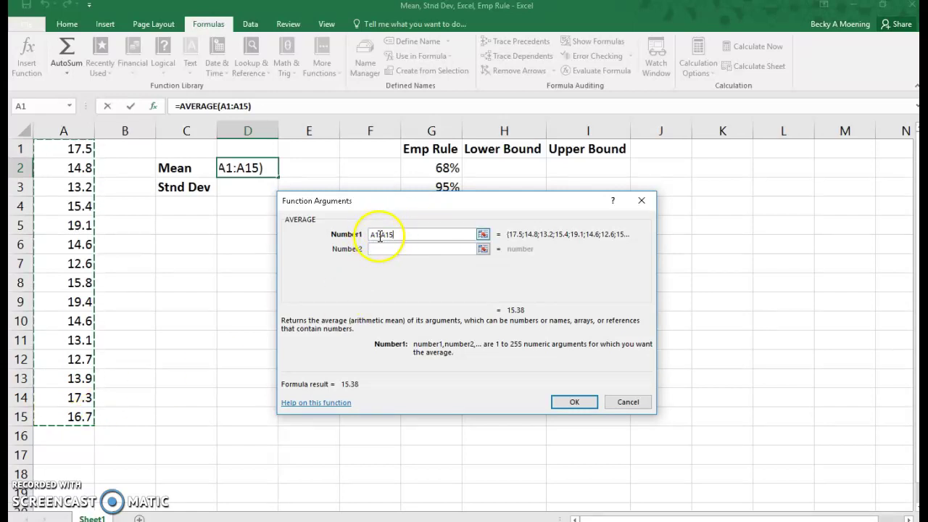
click(574, 403)
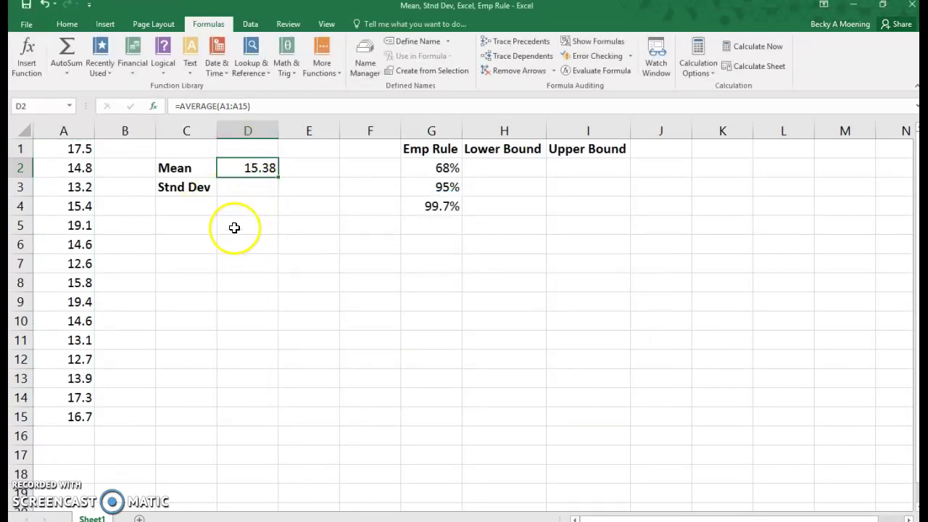
- Enter =STDEV.S(A1:A15) in D3 beside Stnd Dev, giving 2.215272
click(244, 187)
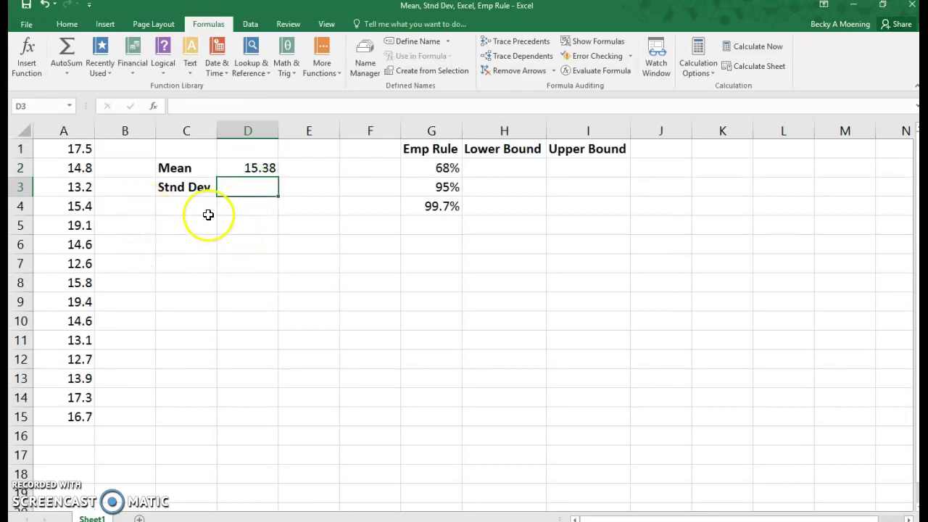
click(320, 69)
mouse_move(337, 86)
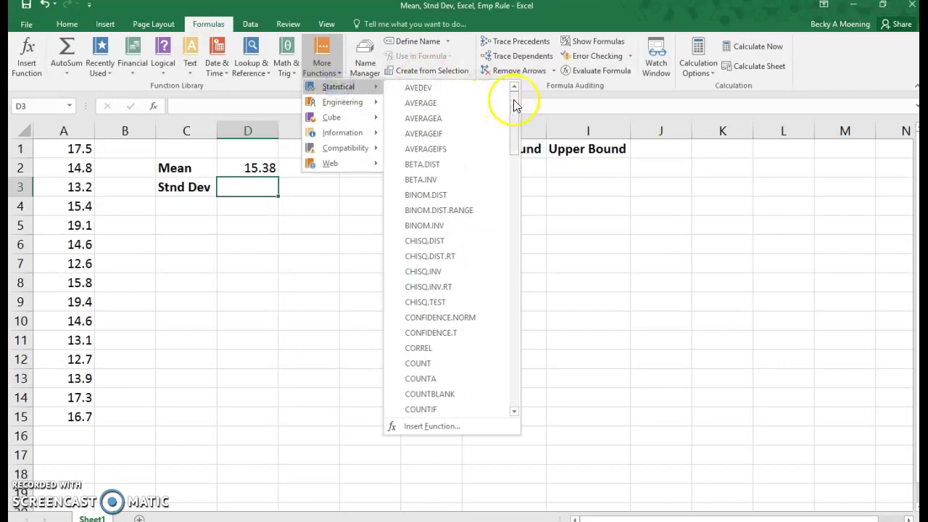
drag(515, 99, 519, 342)
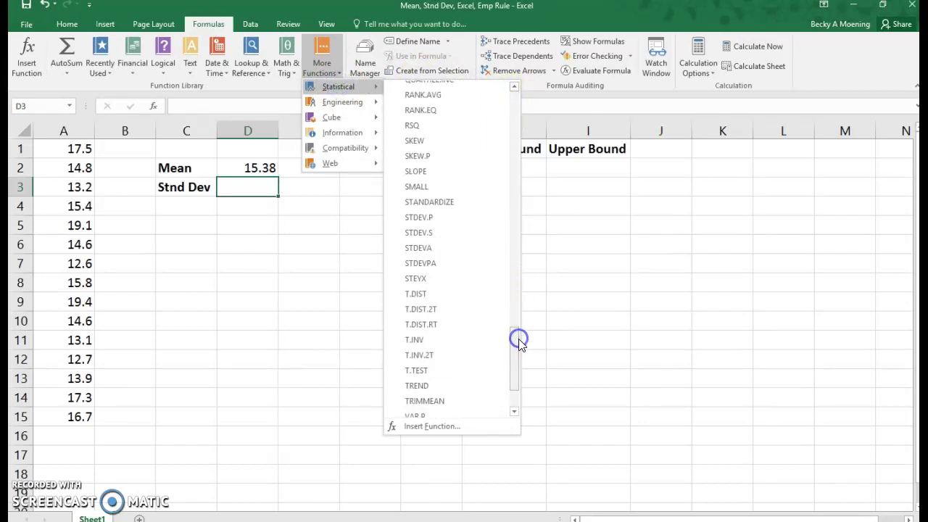
click(438, 232)
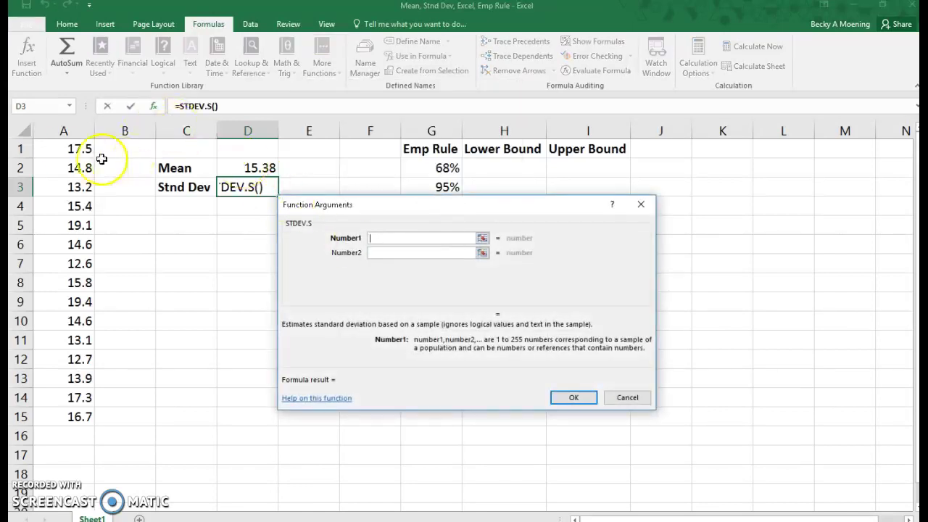
click(71, 147)
drag(71, 147, 80, 415)
key(Return)
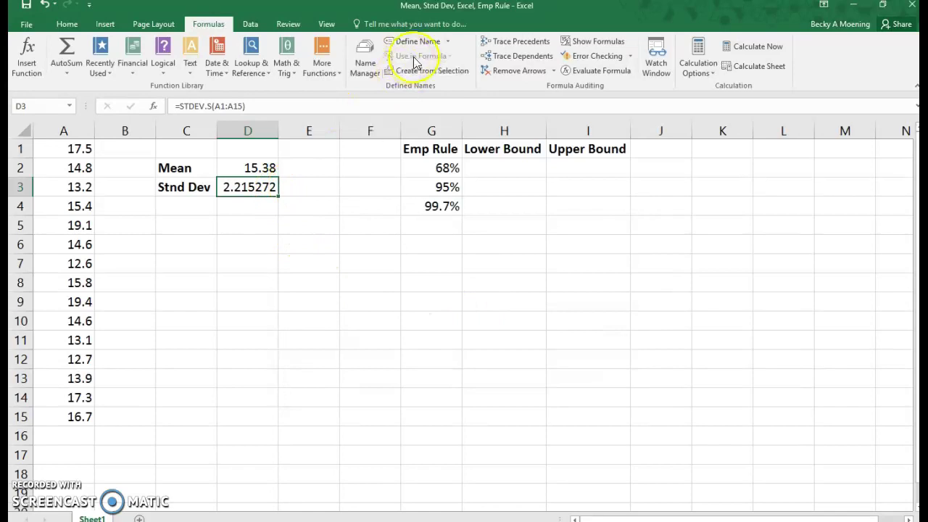
- Adjust decimal places so D3 displays 2.22, matching the mean's two-decimal format
click(66, 24)
click(487, 66)
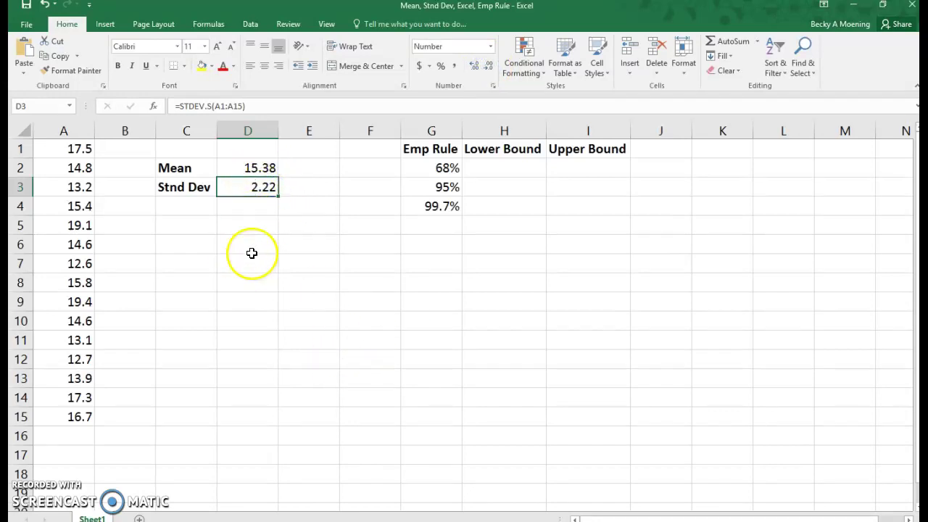
click(474, 66)
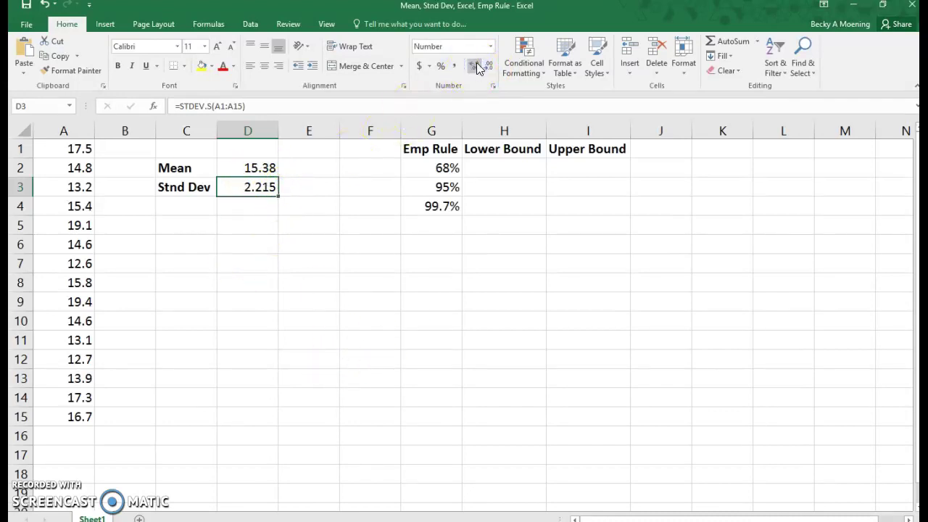
click(472, 65)
click(488, 66)
click(489, 66)
click(248, 168)
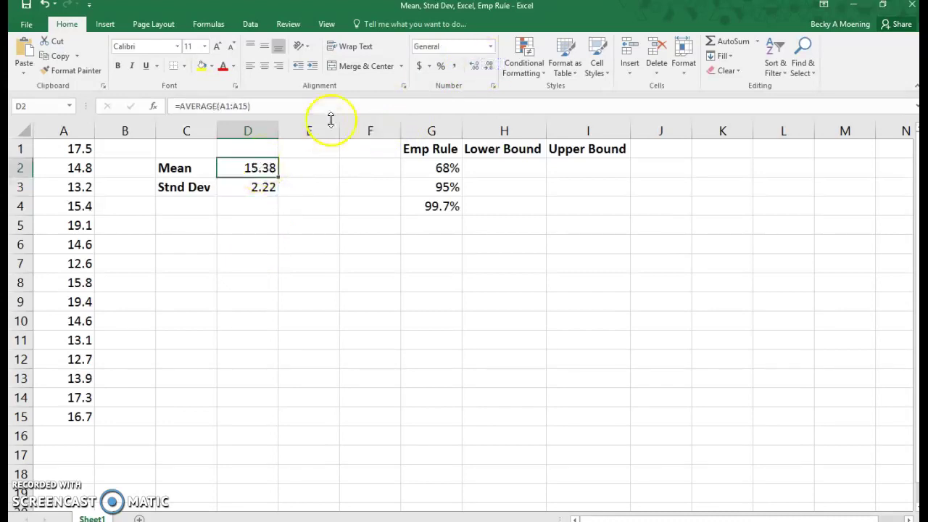
click(471, 66)
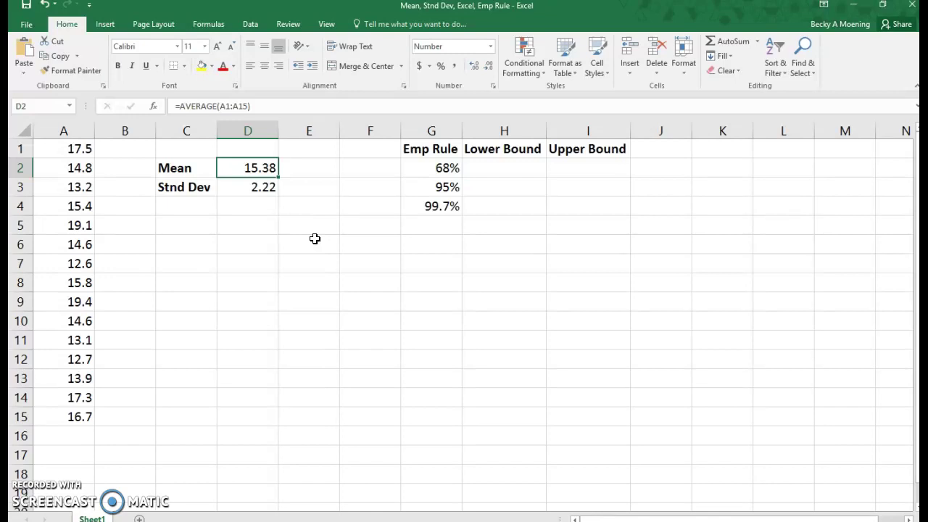
- Enter =D2-D3 in H2 as the 68% lower bound, giving 13.16
click(501, 166)
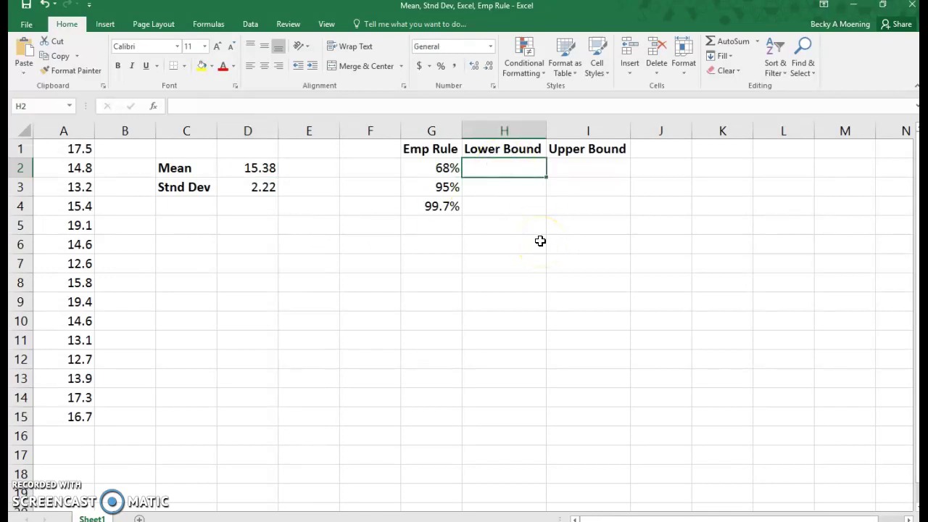
text(=)
click(239, 168)
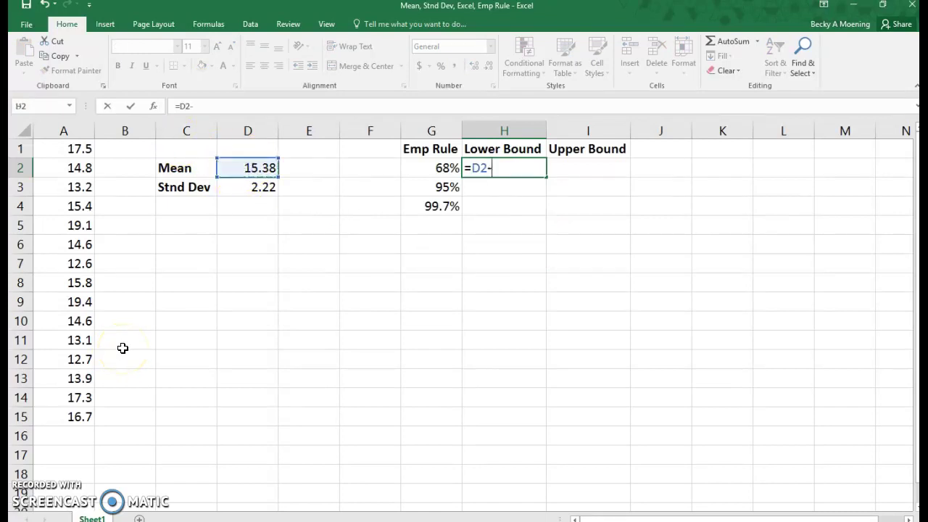
click(231, 187)
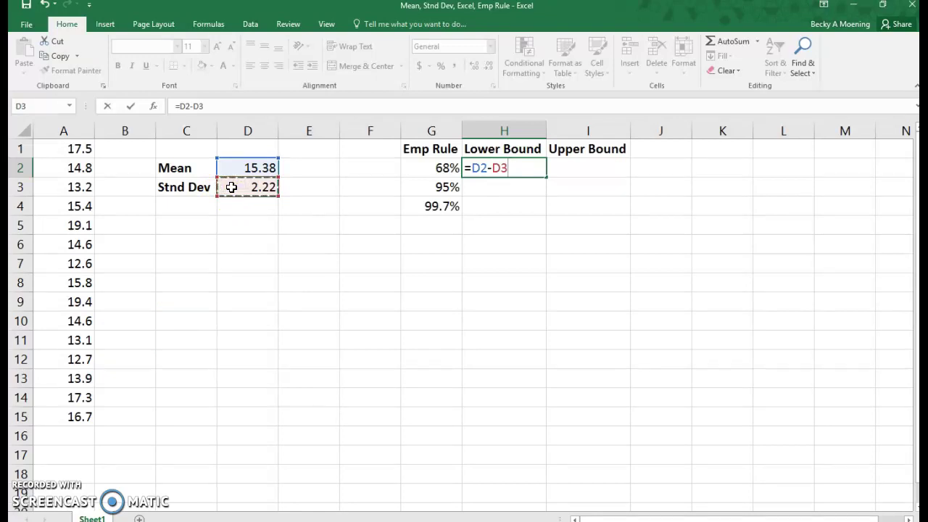
key(Return)
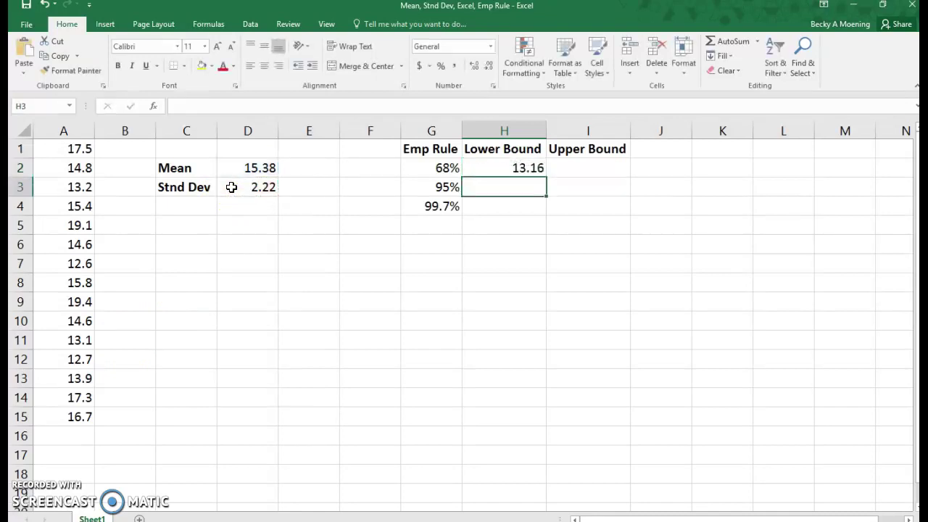
- Enter =D2+D3 in I2 as the 68% upper bound, giving 17.60
click(581, 167)
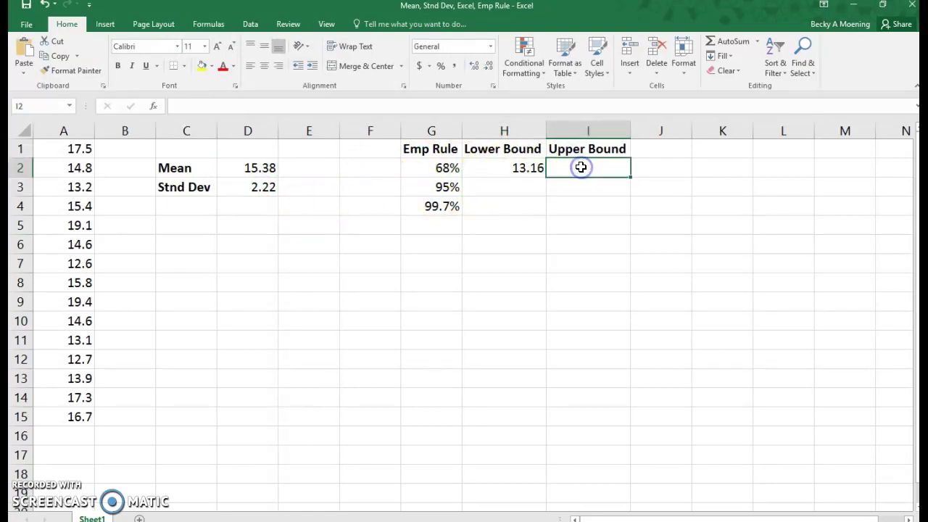
text(=)
click(261, 170)
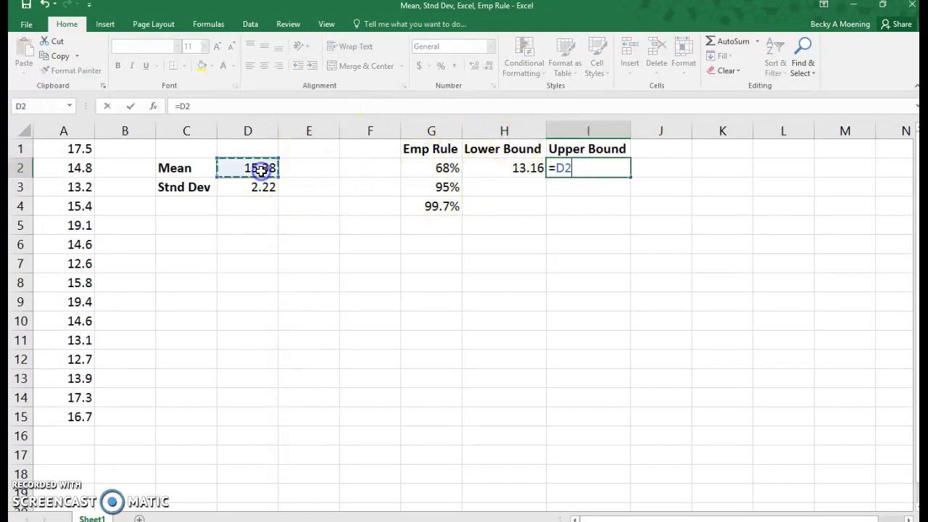
text(+)
click(267, 188)
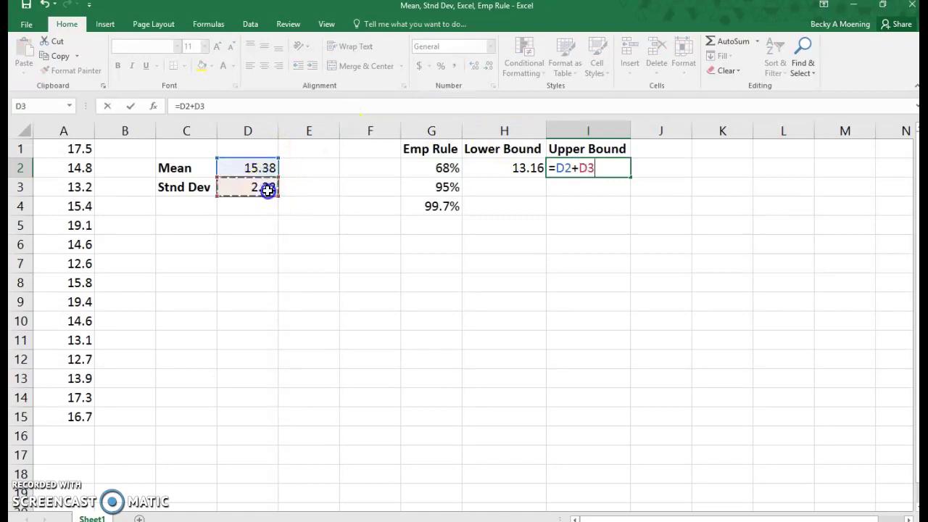
key(Return)
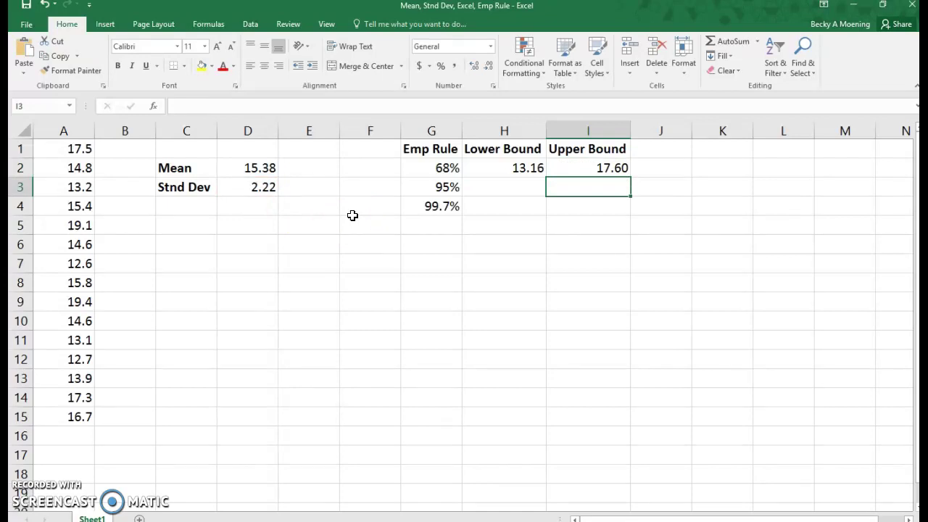
- Enter =D2-2*D3 in H3 as the 95% lower bound, shown as 10.95
click(505, 187)
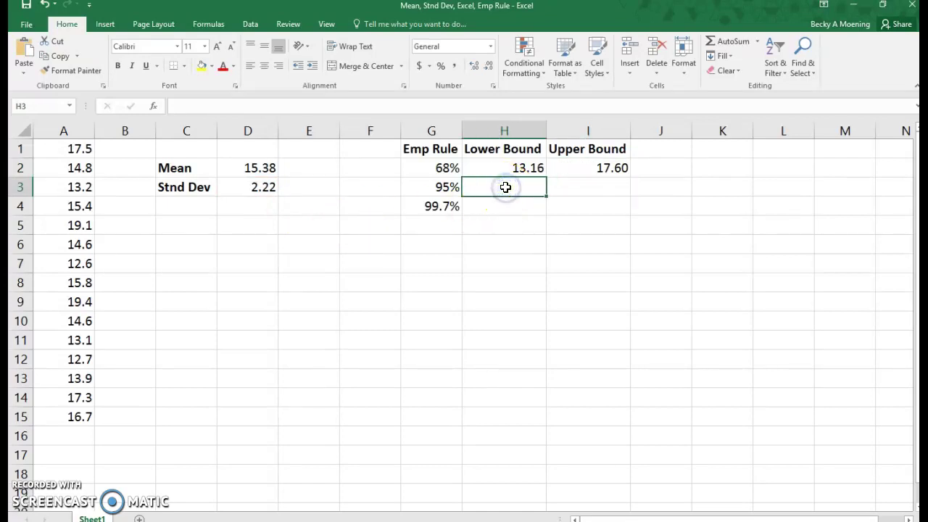
text(=)
click(251, 167)
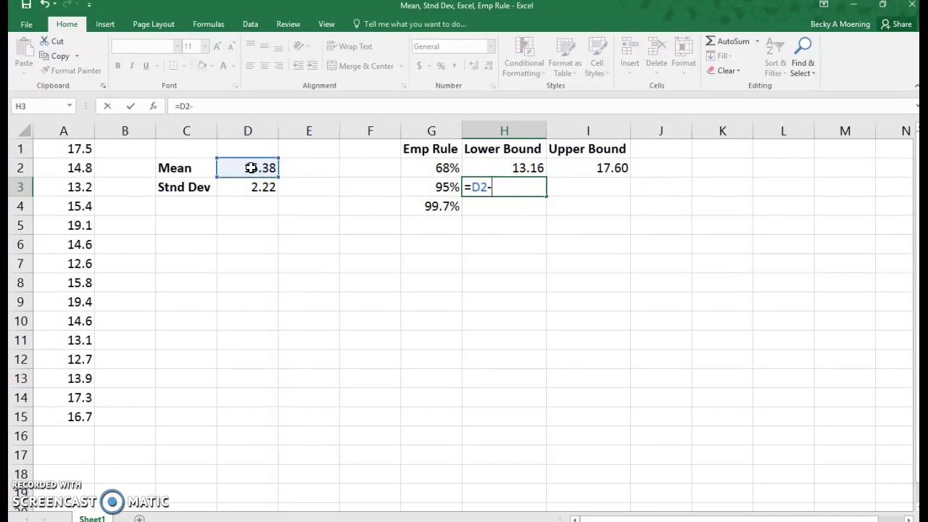
text(-2*)
click(247, 186)
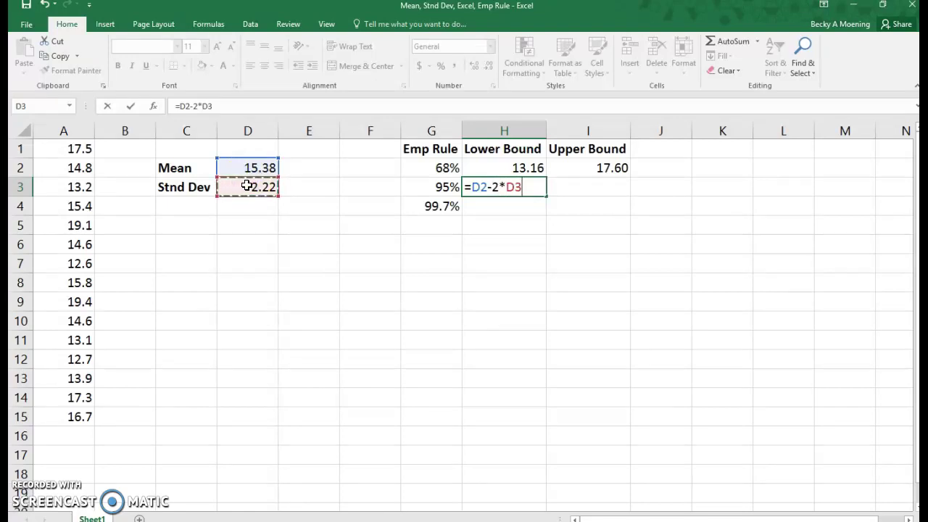
key(Return)
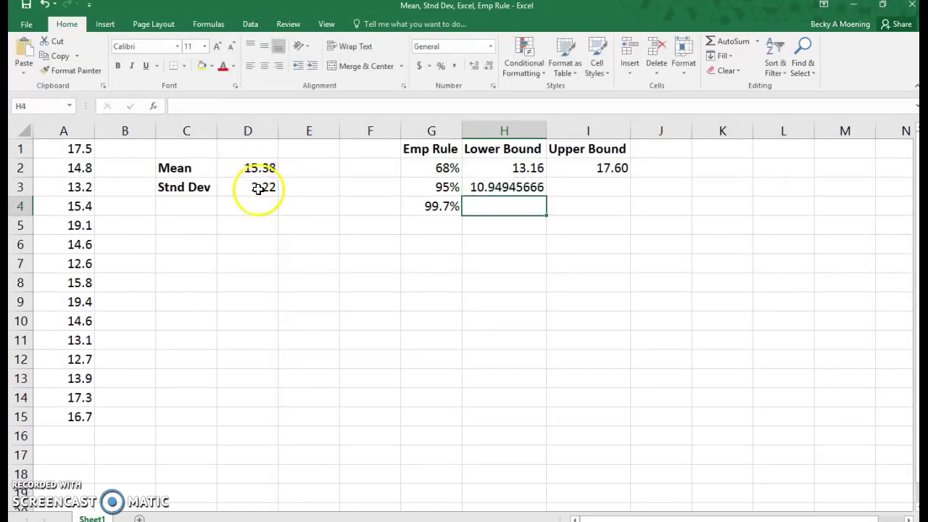
click(576, 184)
click(524, 186)
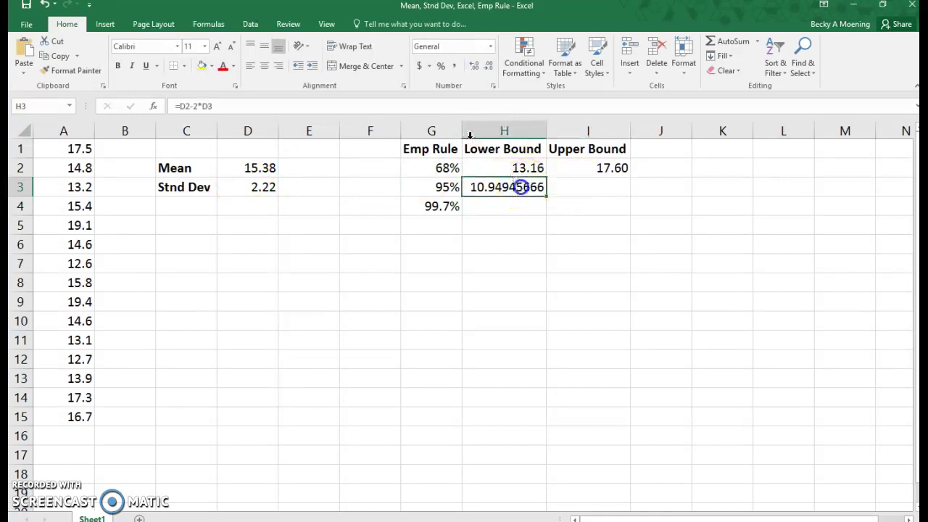
click(490, 65)
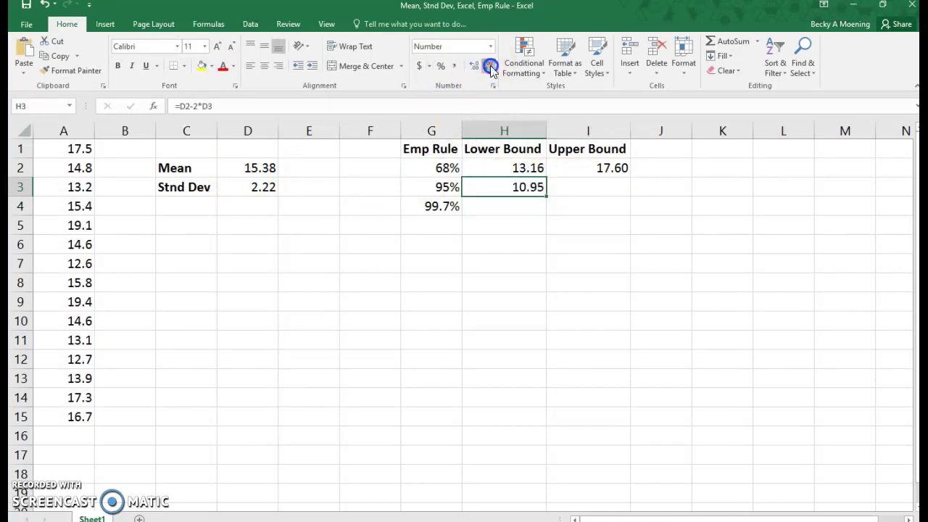
- Enter =D2+2*D3 in I3 as the 95% upper bound, shown as 19.81
click(595, 187)
text(=)
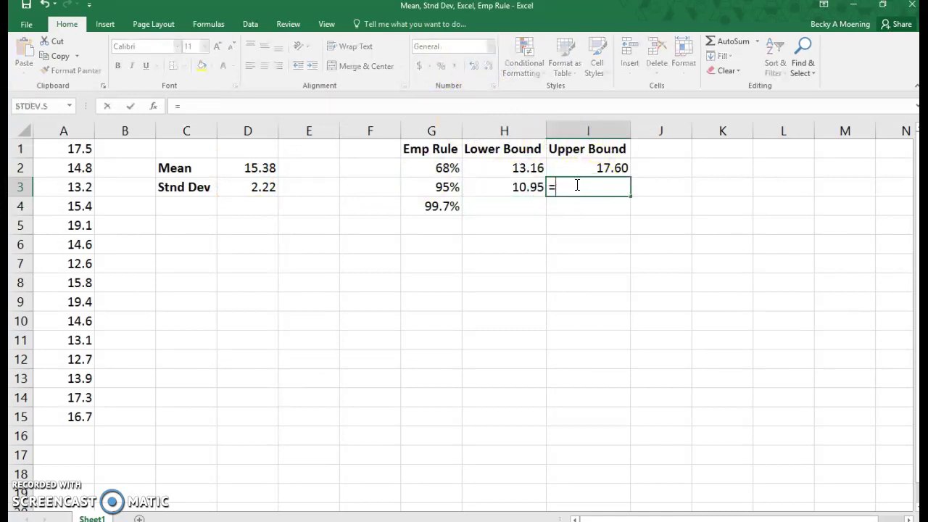
click(244, 168)
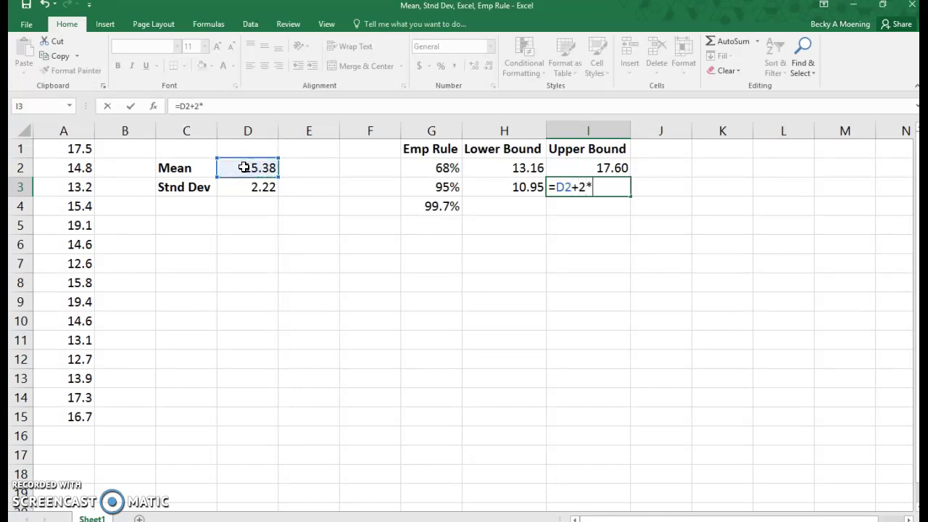
text(+2*)
click(247, 186)
key(Return)
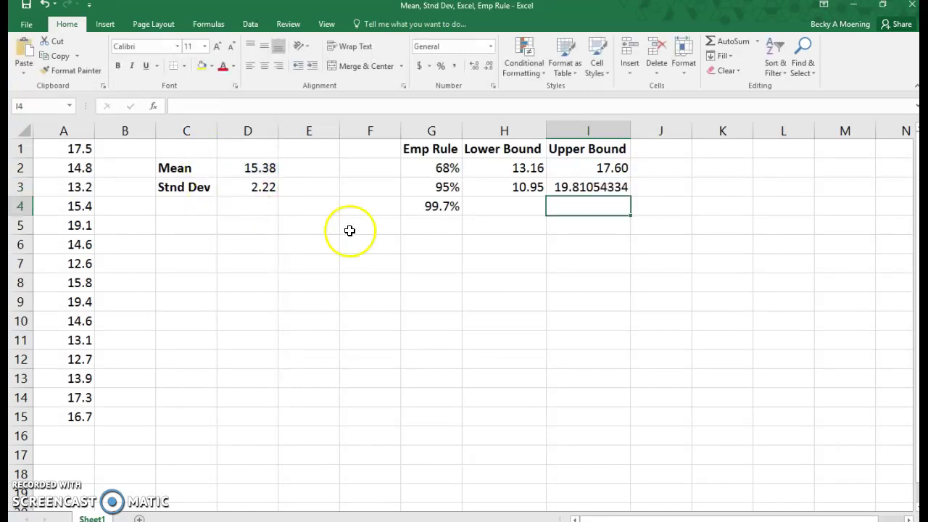
click(609, 189)
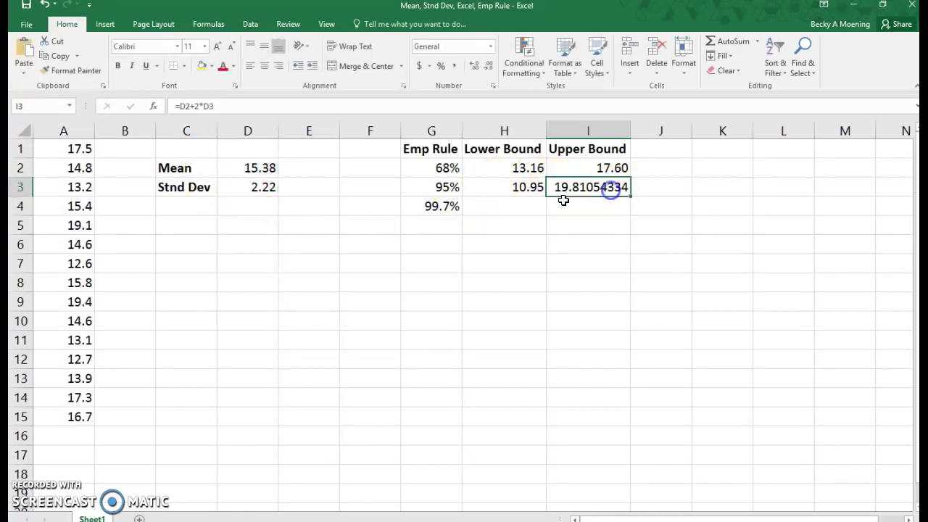
click(475, 70)
click(490, 68)
click(490, 67)
click(490, 68)
click(490, 68)
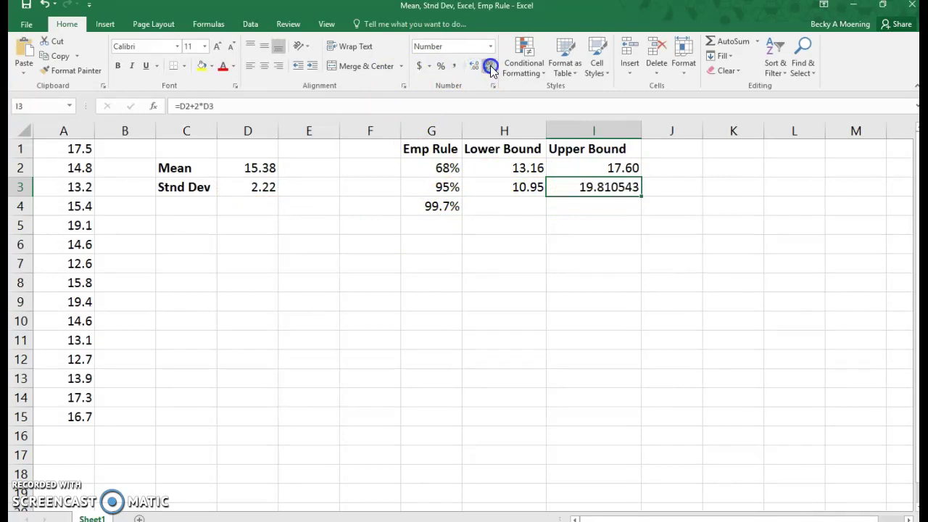
click(475, 67)
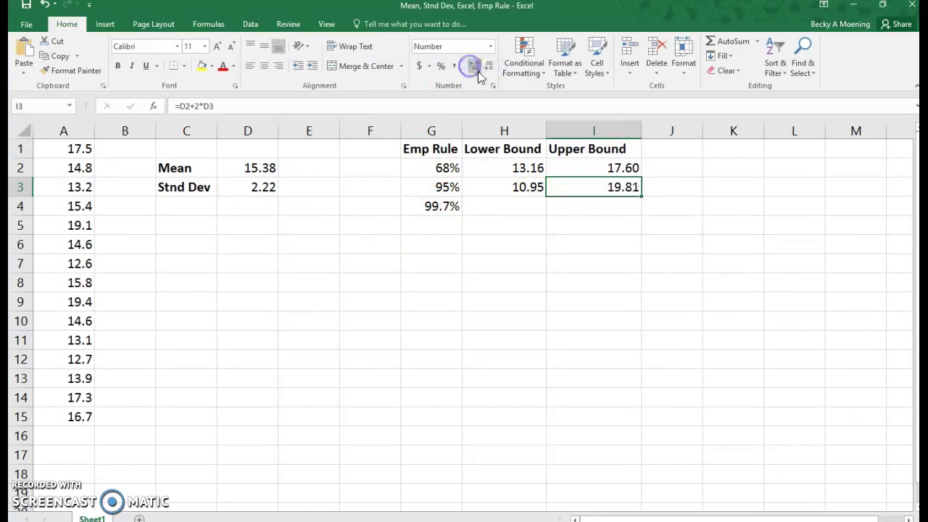
click(506, 210)
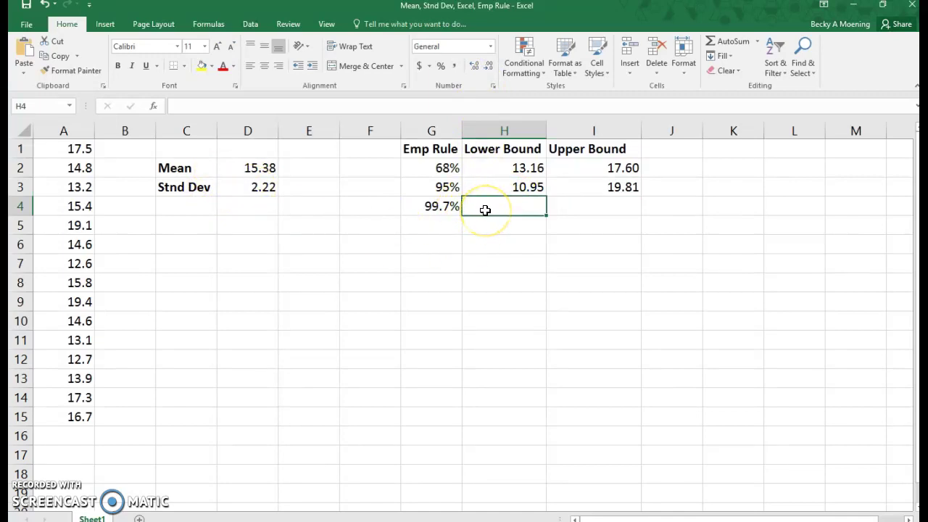
- Enter =D2-3*D3 in H4 as the 99.7% lower bound, shown as 8.73
text(=)
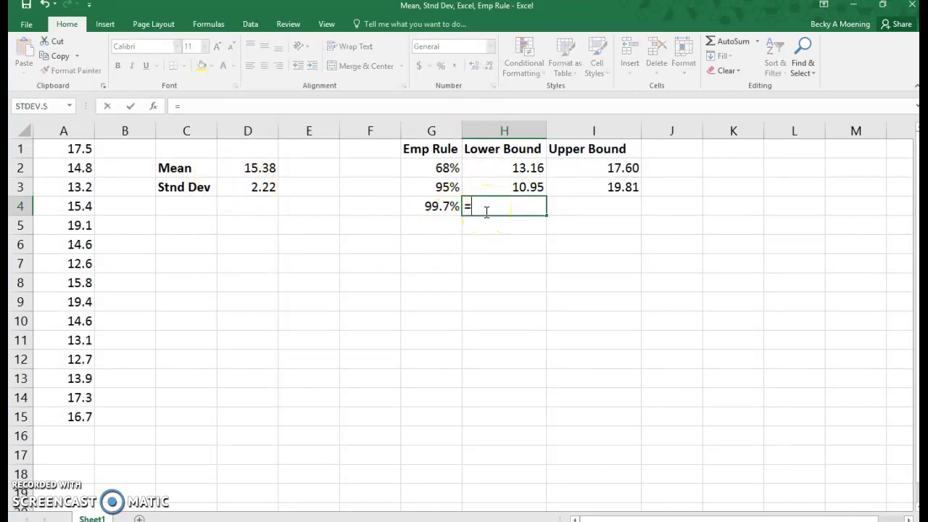
click(250, 166)
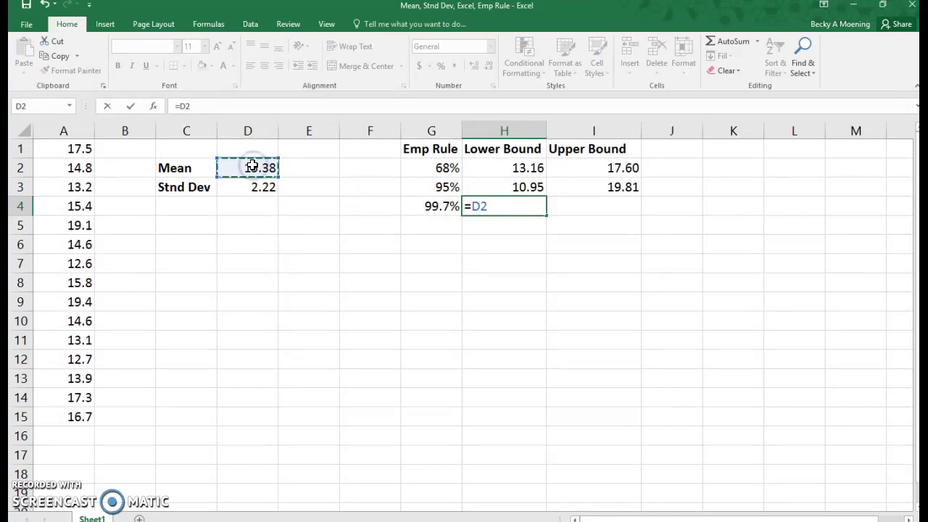
text(-3*)
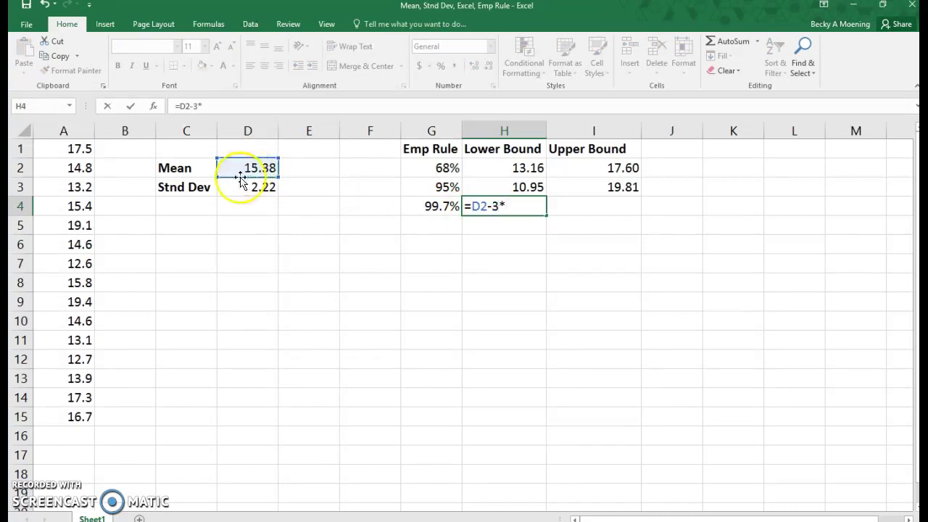
click(240, 185)
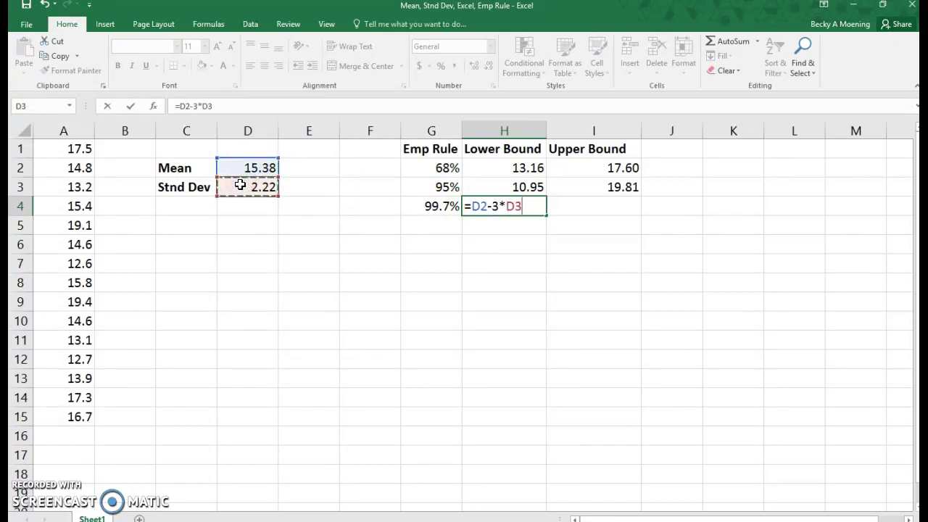
key(Return)
click(474, 205)
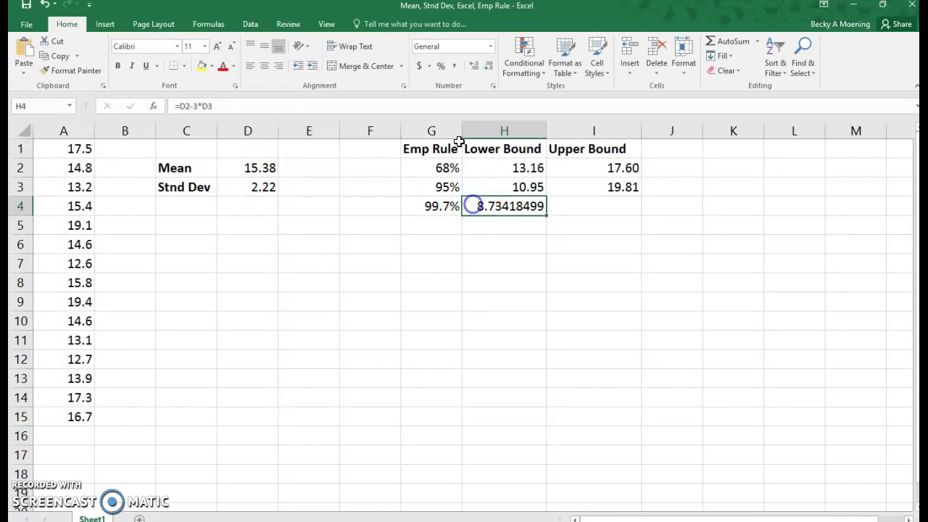
click(488, 66)
click(488, 66)
click(490, 66)
- Enter =D2+3*D3 in I4 as the 99.7% upper bound, shown as 22.03
click(617, 203)
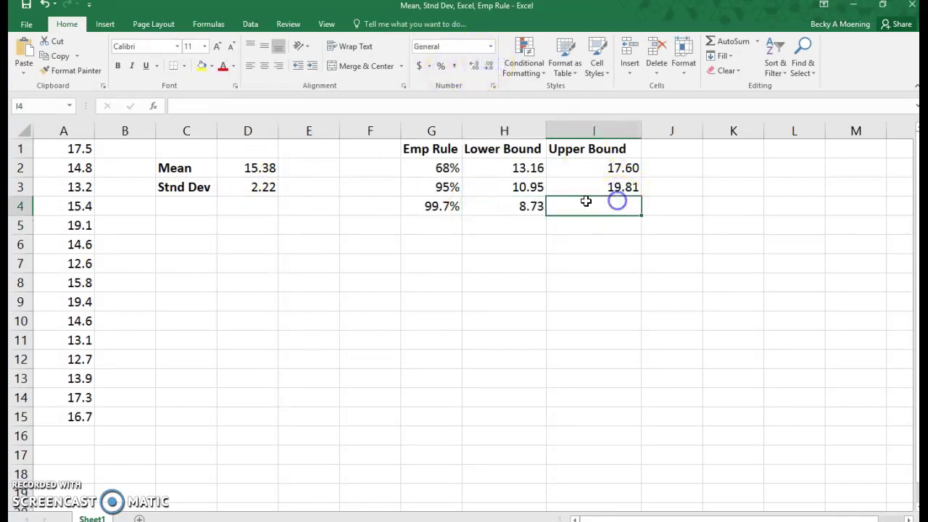
text(=)
click(227, 166)
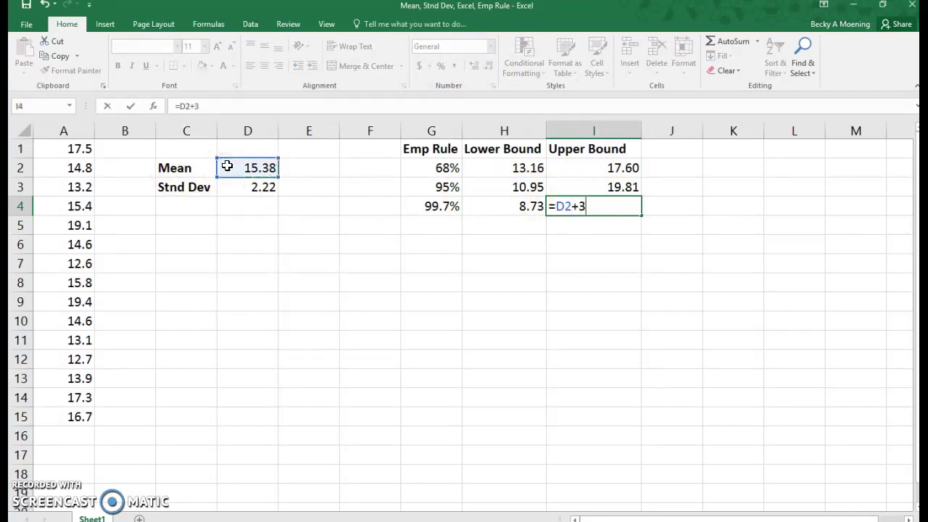
click(253, 188)
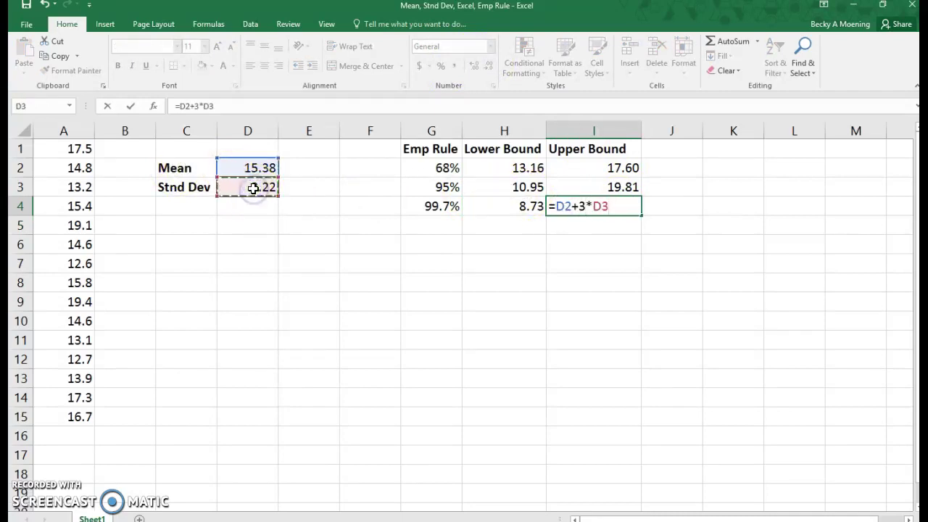
key(Return)
click(573, 206)
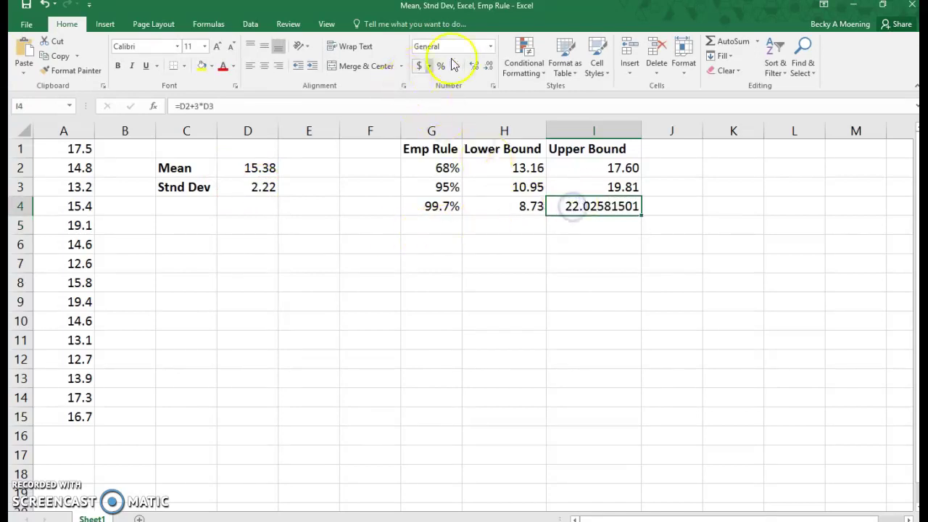
click(488, 66)
click(488, 66)
click(487, 66)
click(487, 66)
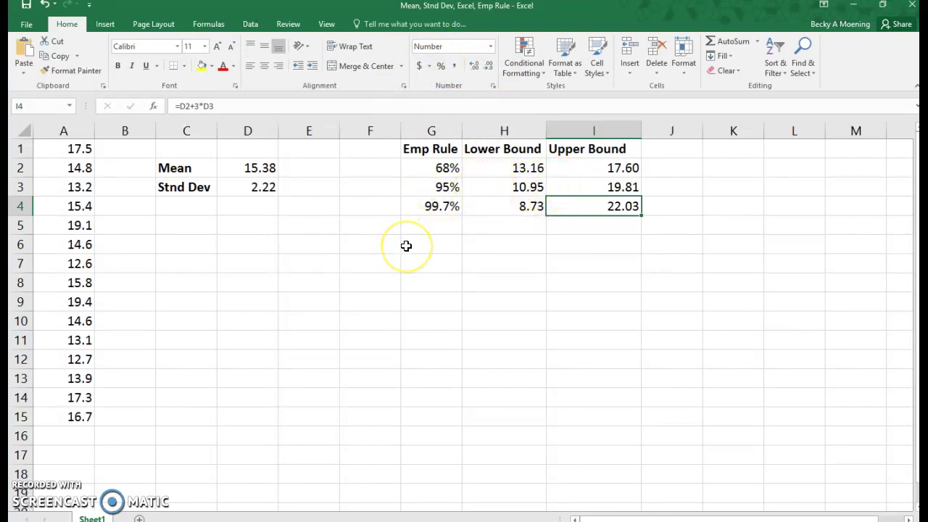
click(415, 280)
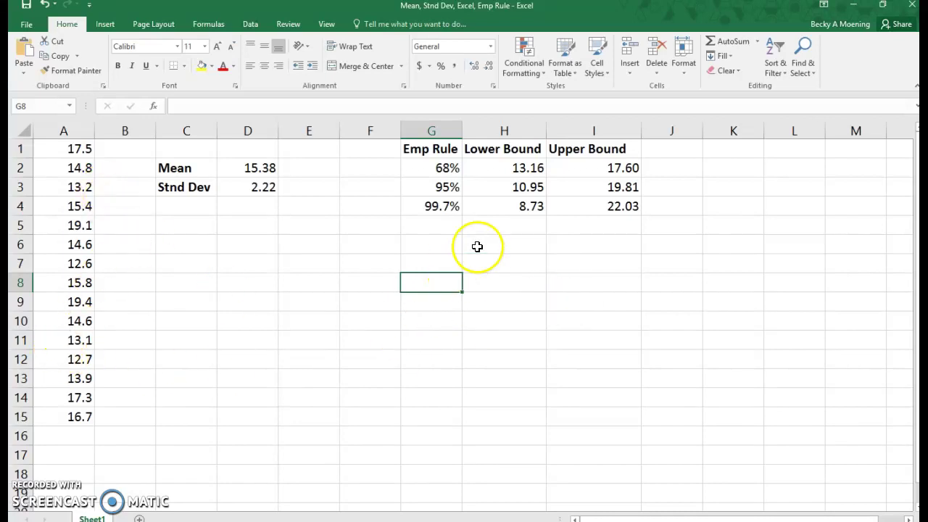
click(513, 206)
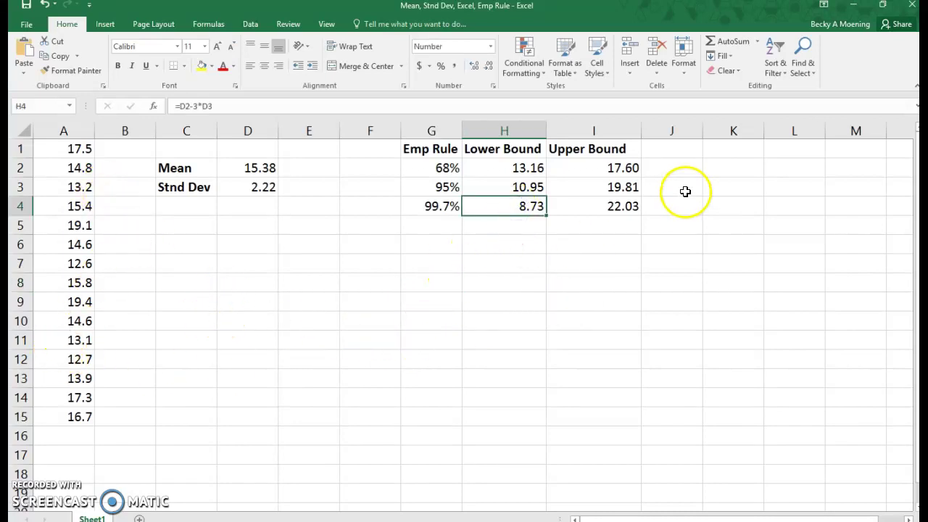
click(594, 207)
drag(77, 149, 68, 421)
click(580, 356)
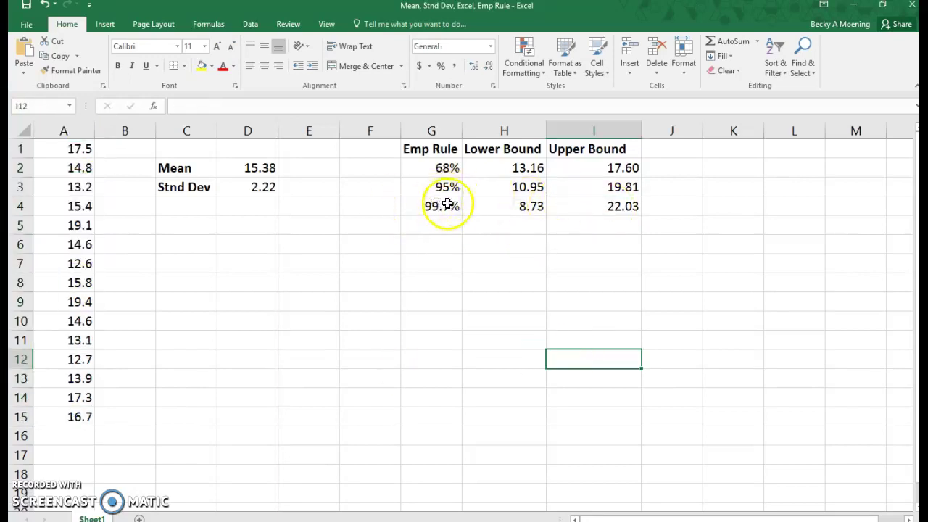